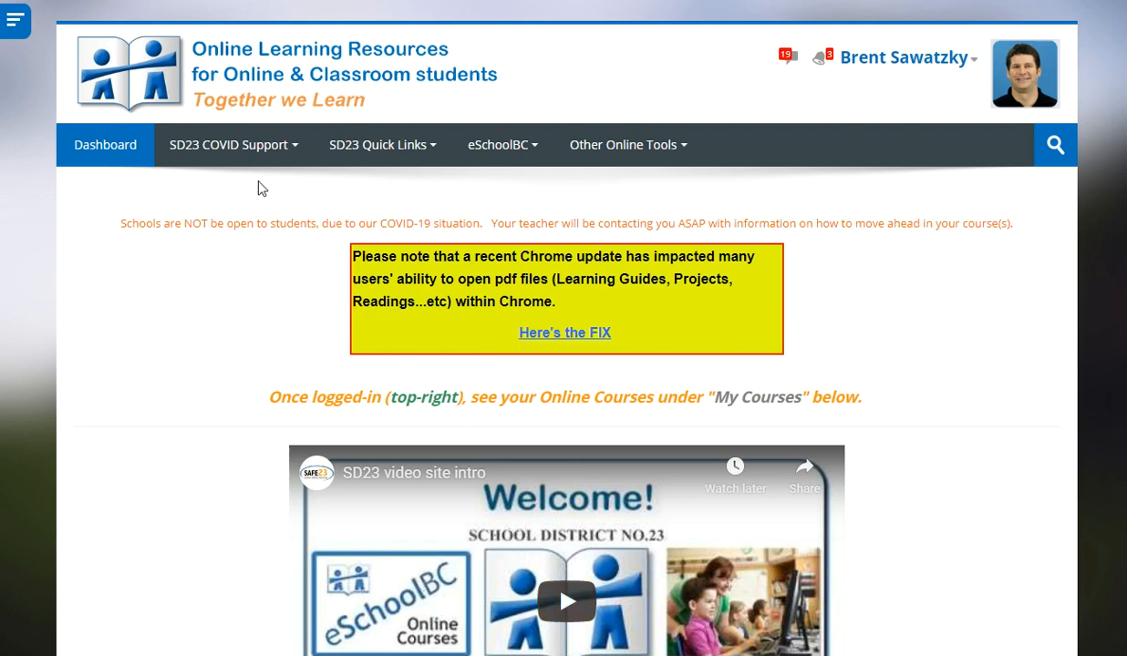
Open the PH11 course from the list of enrolled courses in the site navigation
mouse_move(208, 155)
scroll(239, 360, "down", 2)
scroll(238, 360, "down", 6)
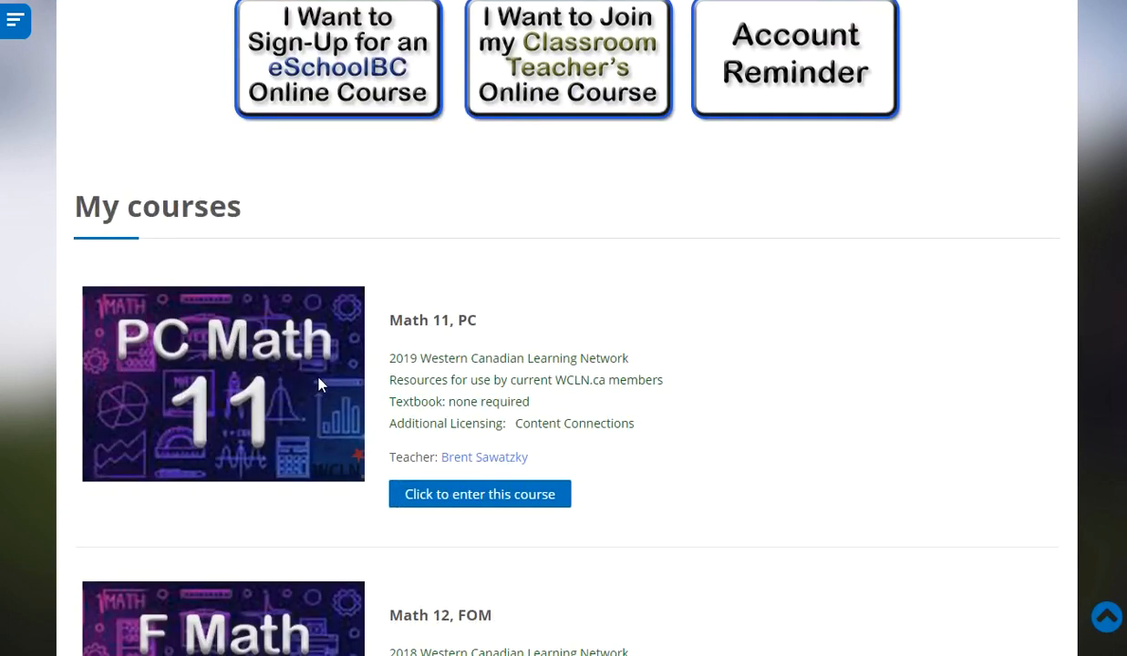
scroll(319, 384, "up", 8)
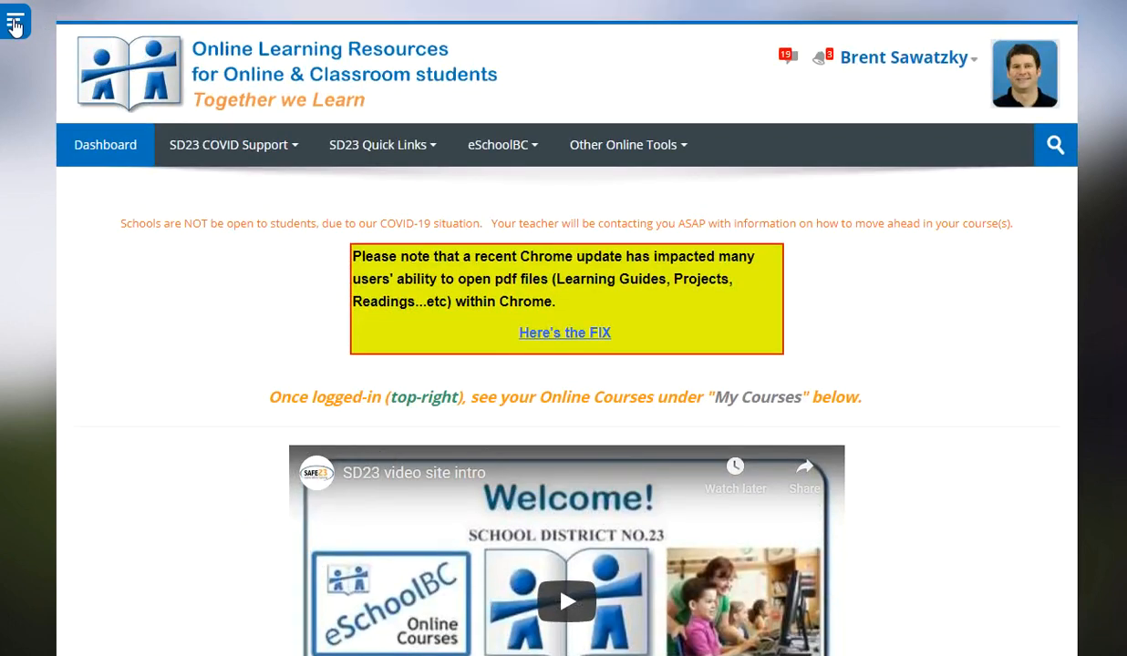
left_click(15, 26)
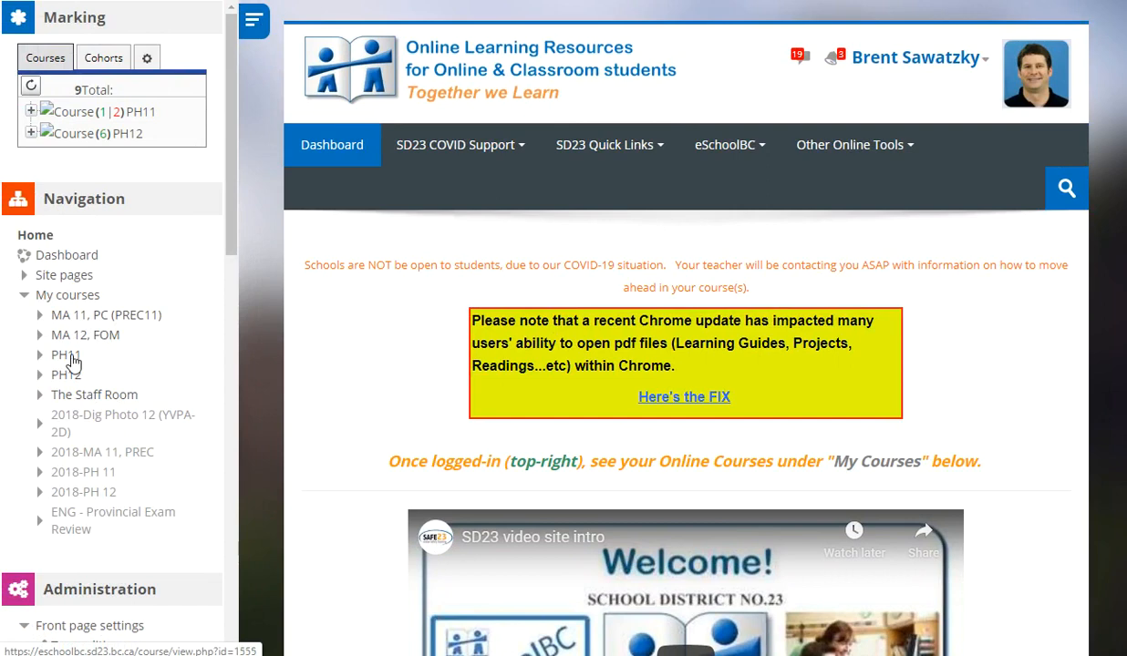
left_click(71, 360)
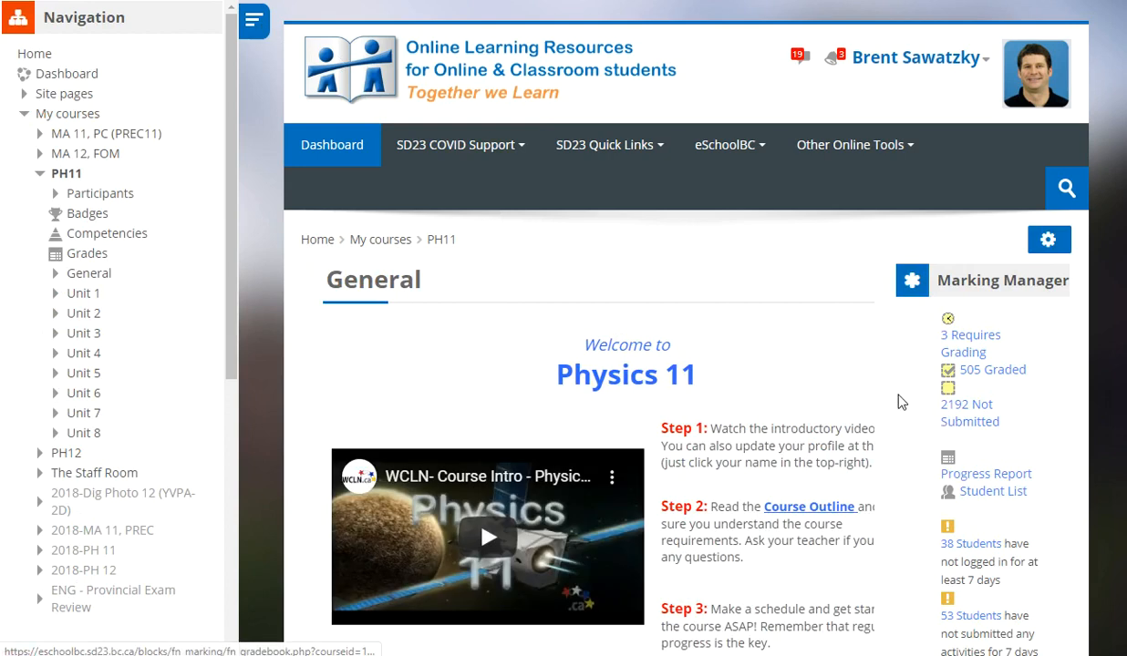
Open the enrolment methods page in the user administration of the PH11 course
scroll(898, 401, "down", 1)
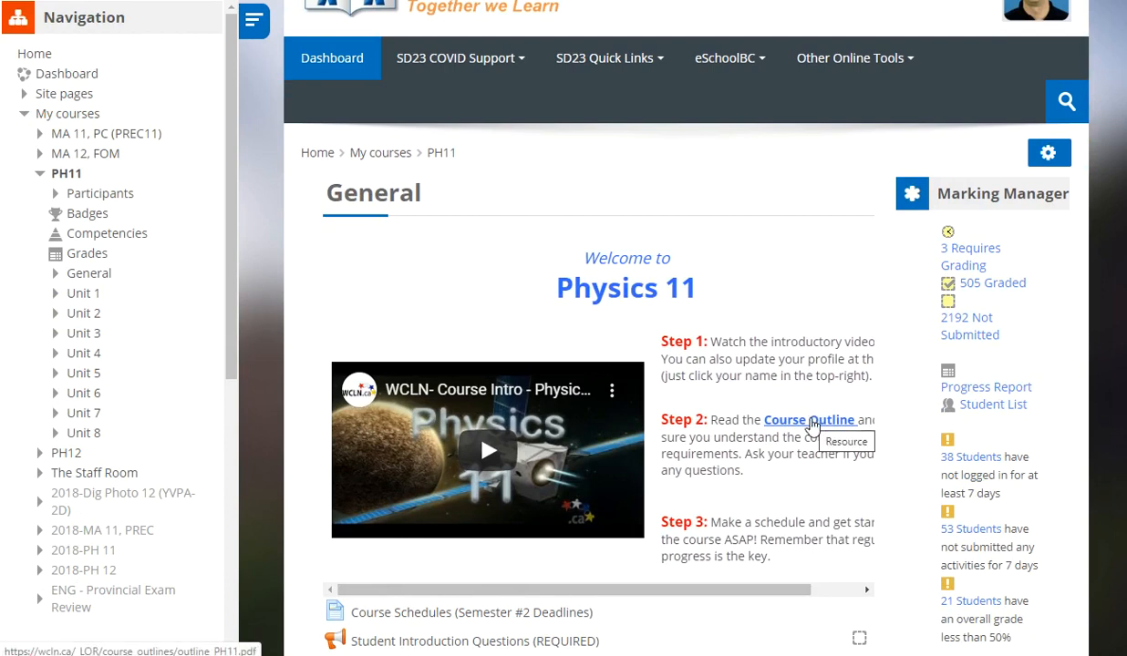
left_click(804, 421)
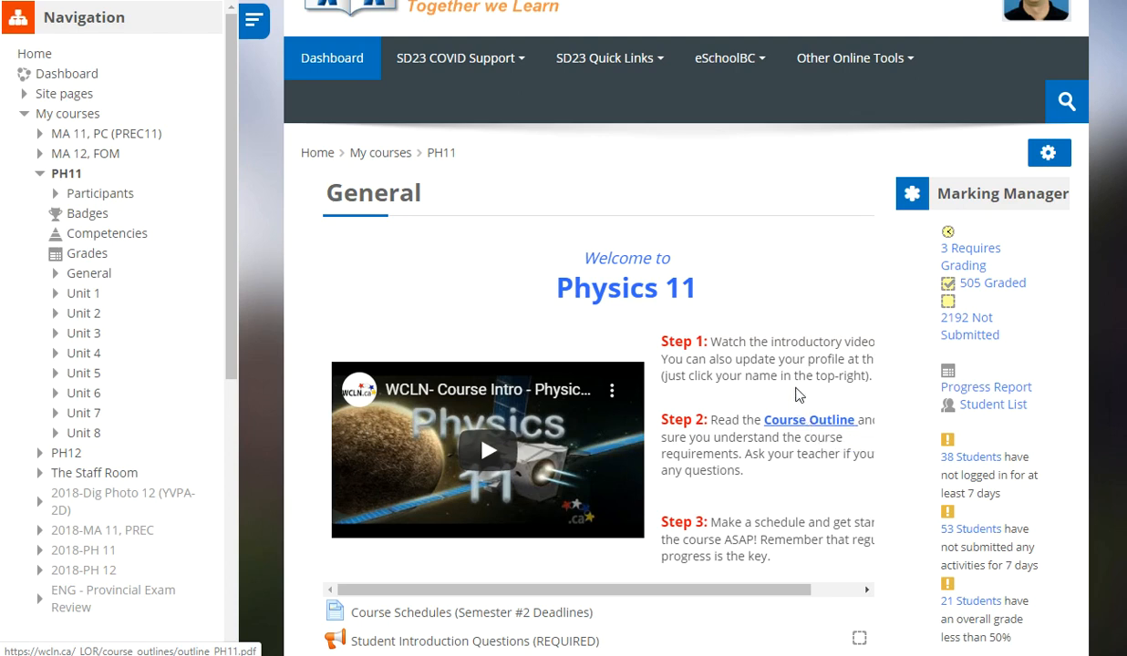
scroll(789, 372, "down", 1)
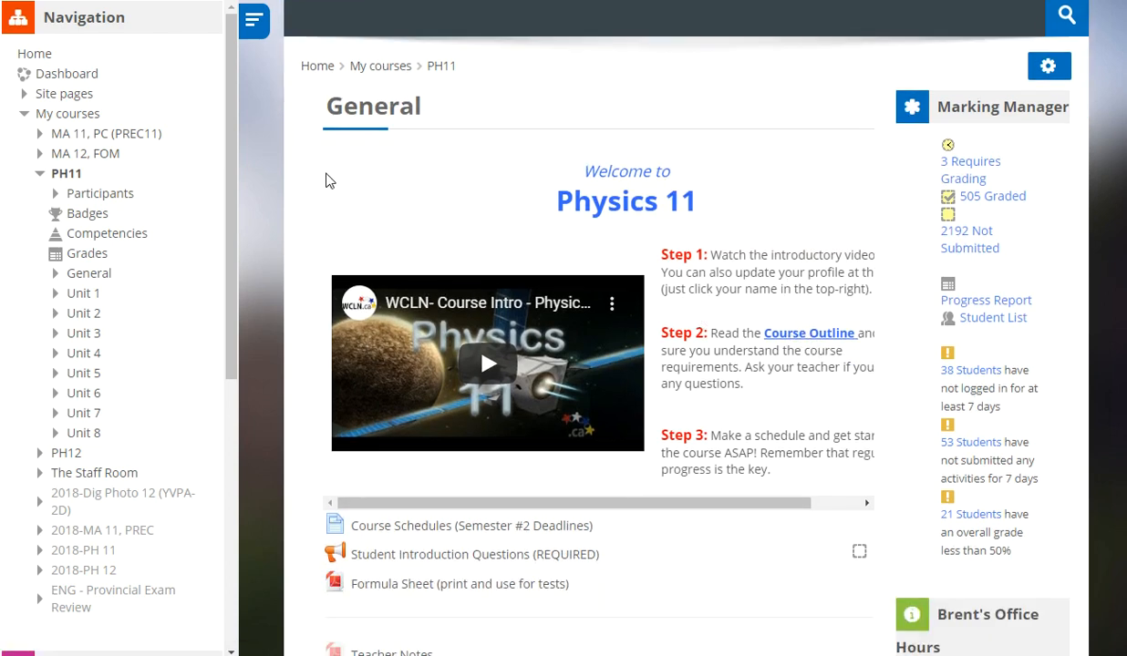
left_click_drag(226, 284, 255, 643)
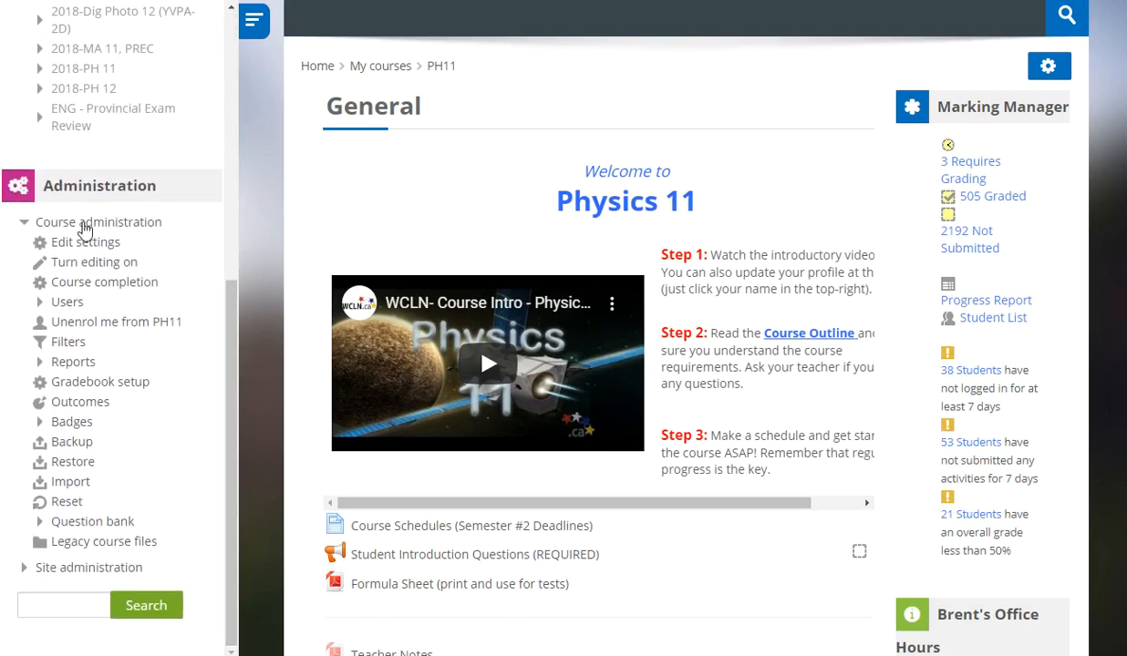
left_click(41, 304)
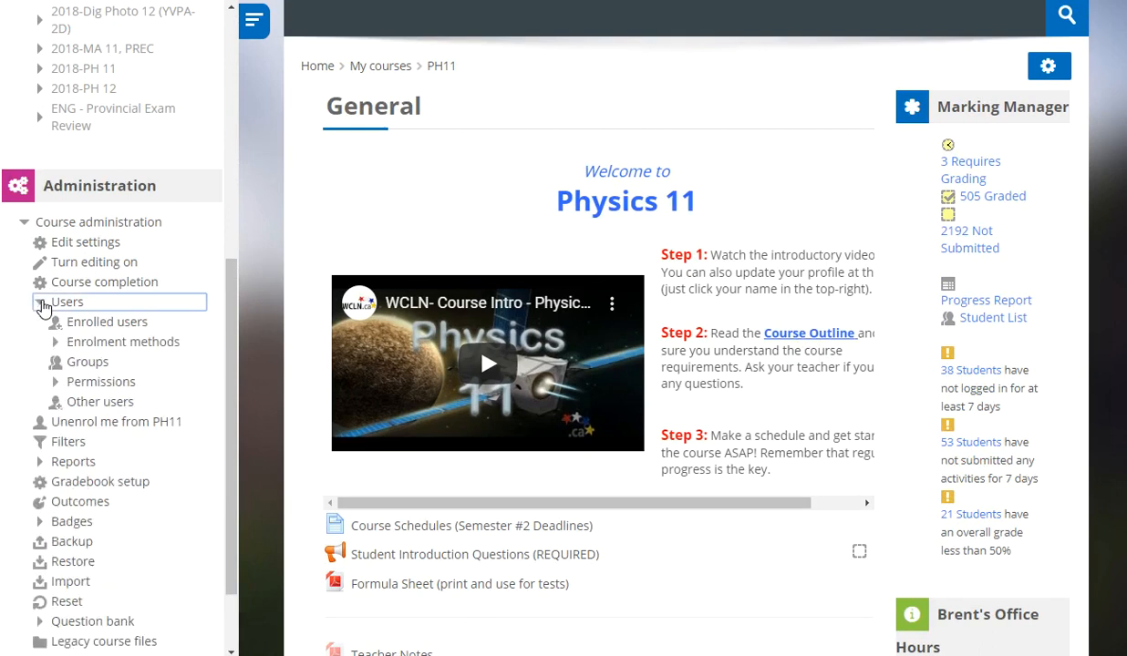
left_click(123, 344)
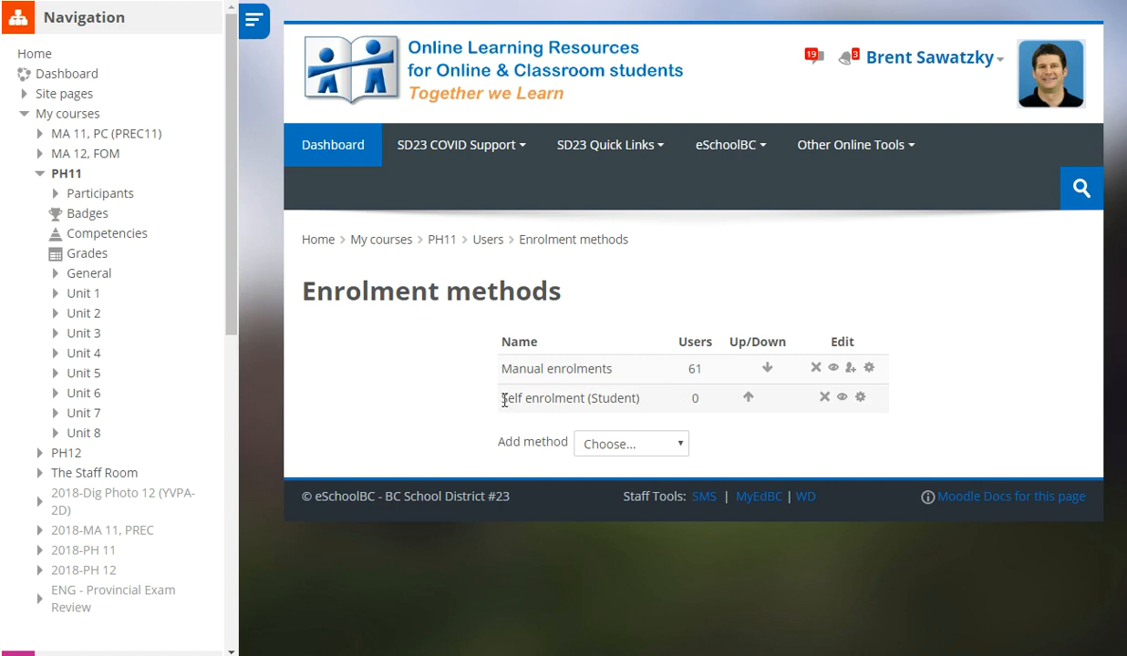
Check for the Self enrolment (Student) method and view which methods can be added to the course
left_click_drag(504, 401, 647, 400)
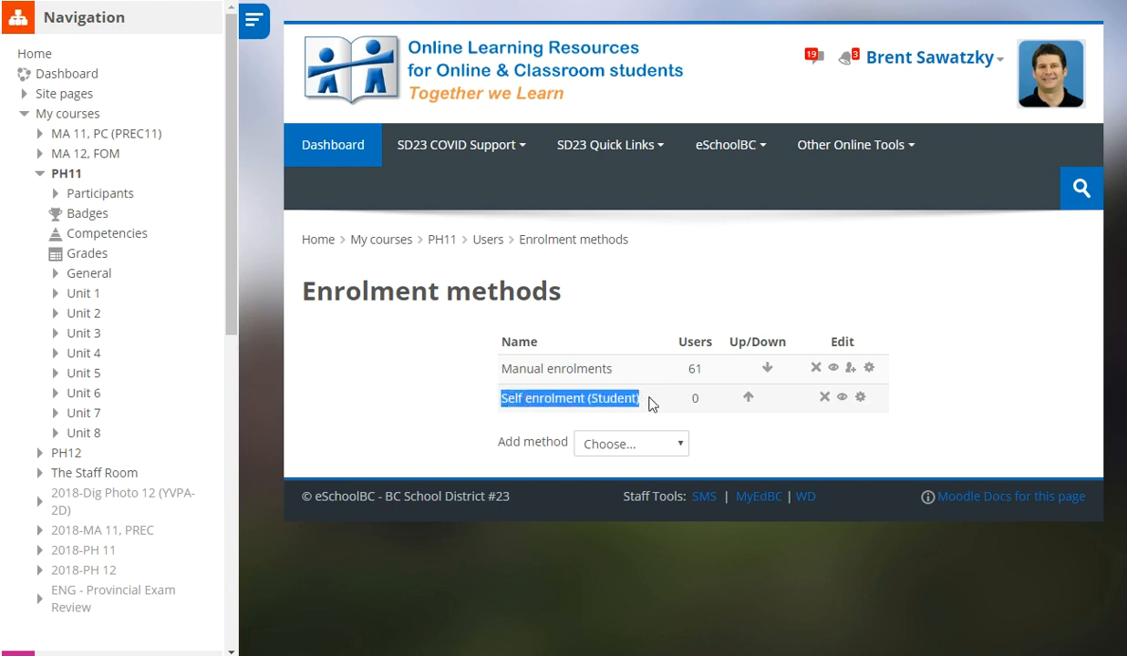
left_click(683, 444)
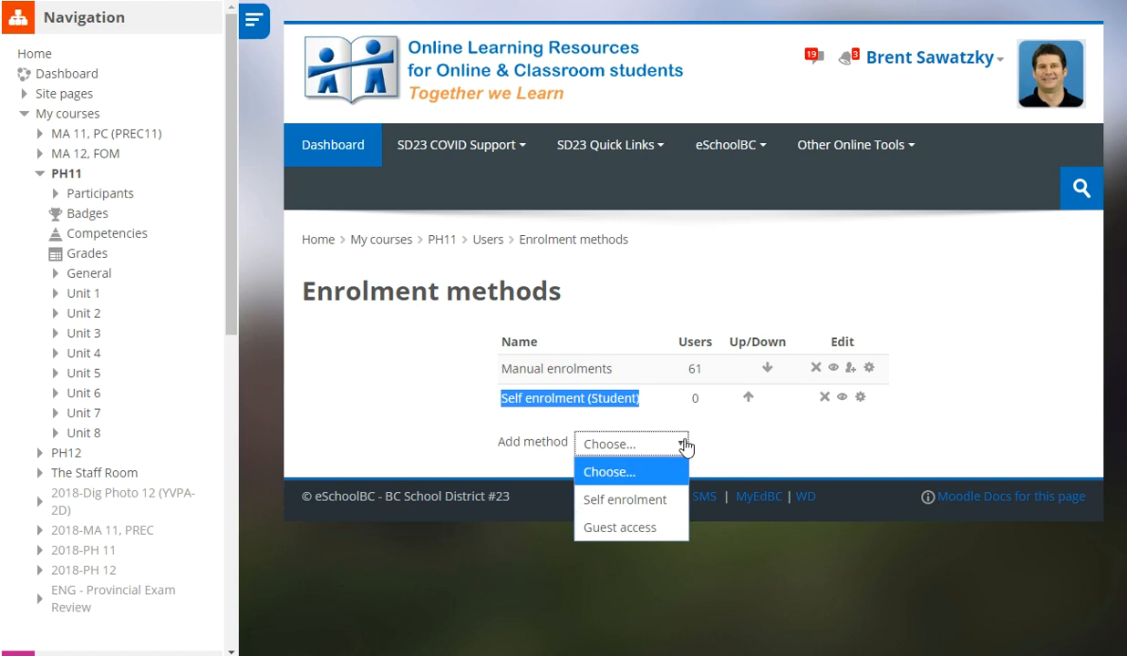
left_click(674, 435)
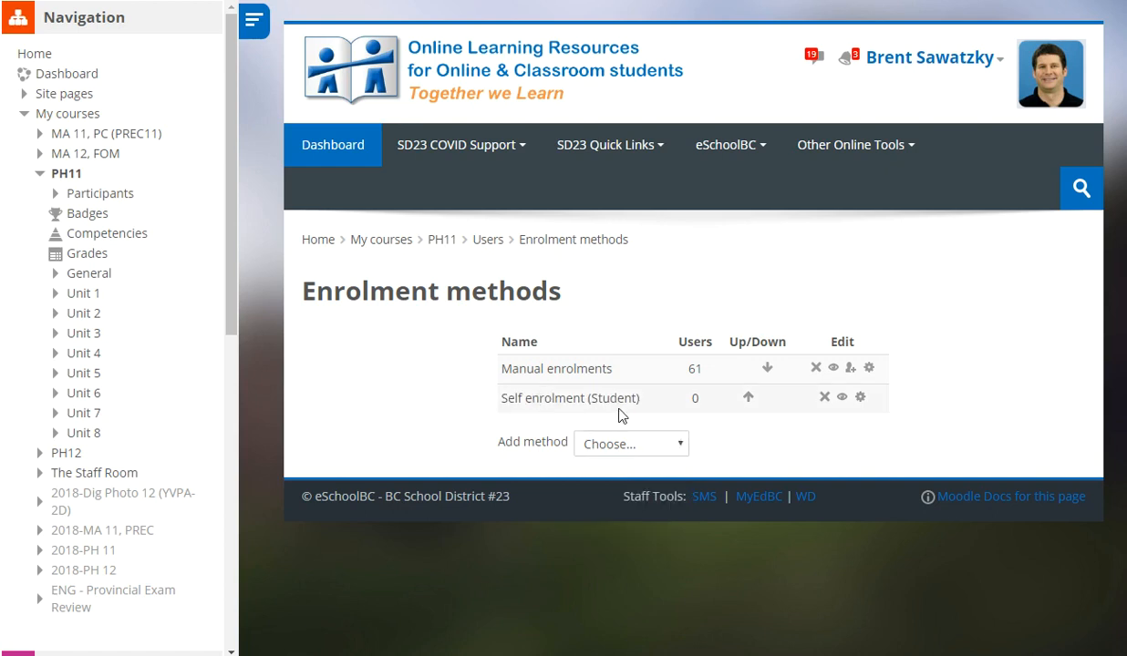
Disable the Self enrolment (Student) method and enable it again
left_click(843, 399)
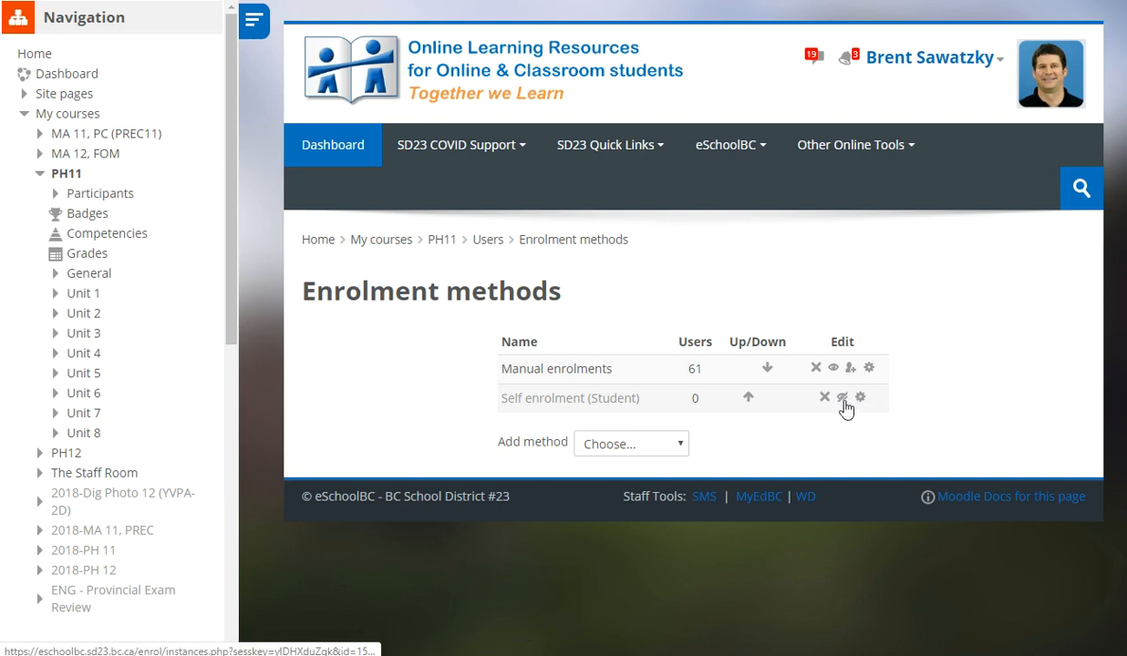
left_click(843, 397)
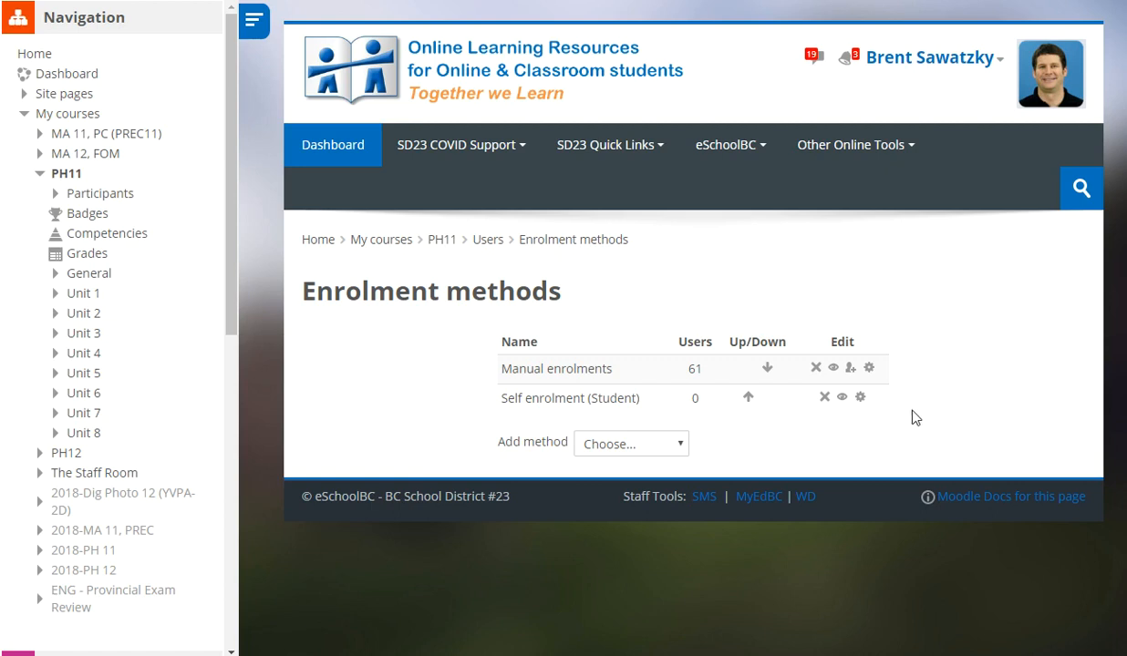
Open the Self enrolment (Student) settings and set Allow new enrolments to Yes
left_click(860, 399)
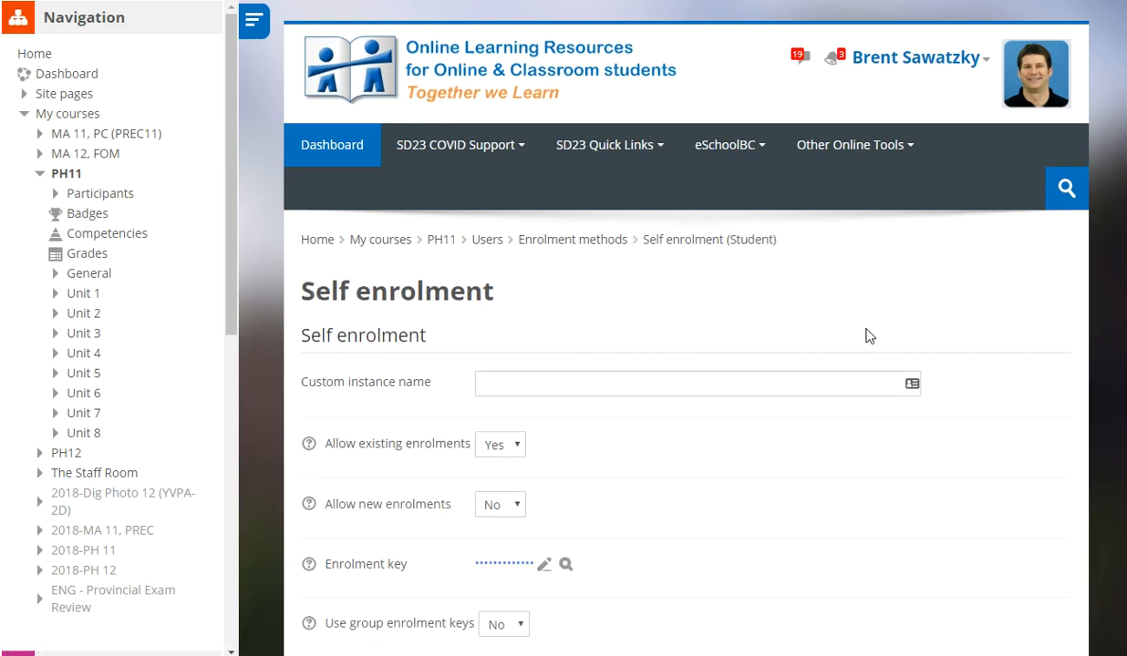
scroll(799, 293, "down", 1)
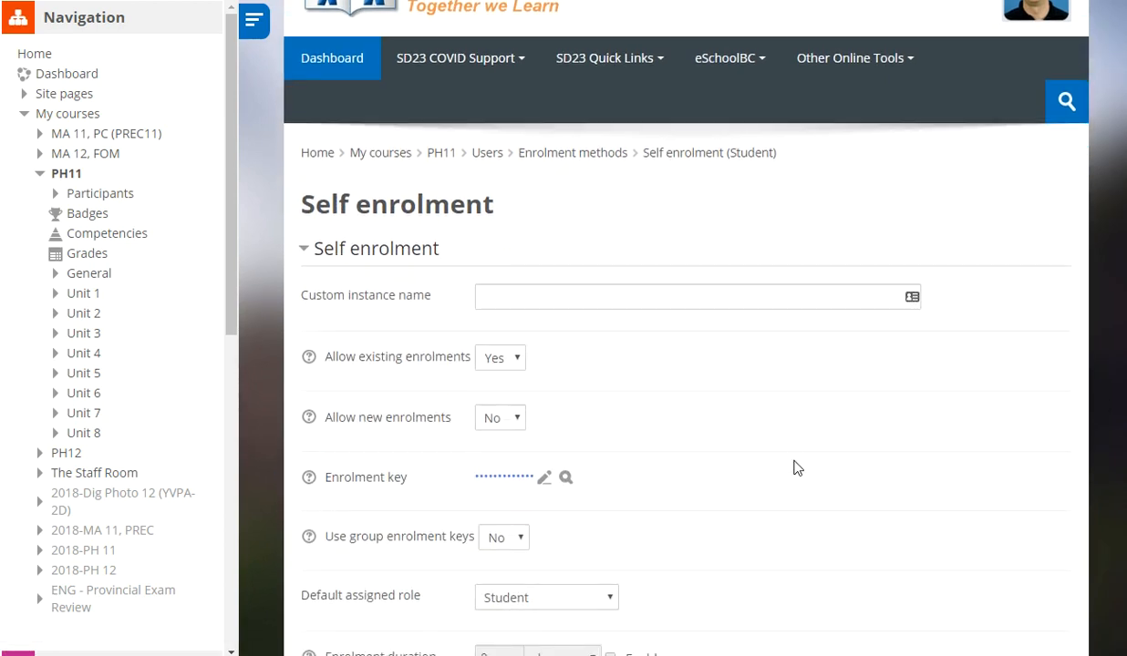
scroll(792, 451, "down", 1)
scroll(792, 459, "down", 1)
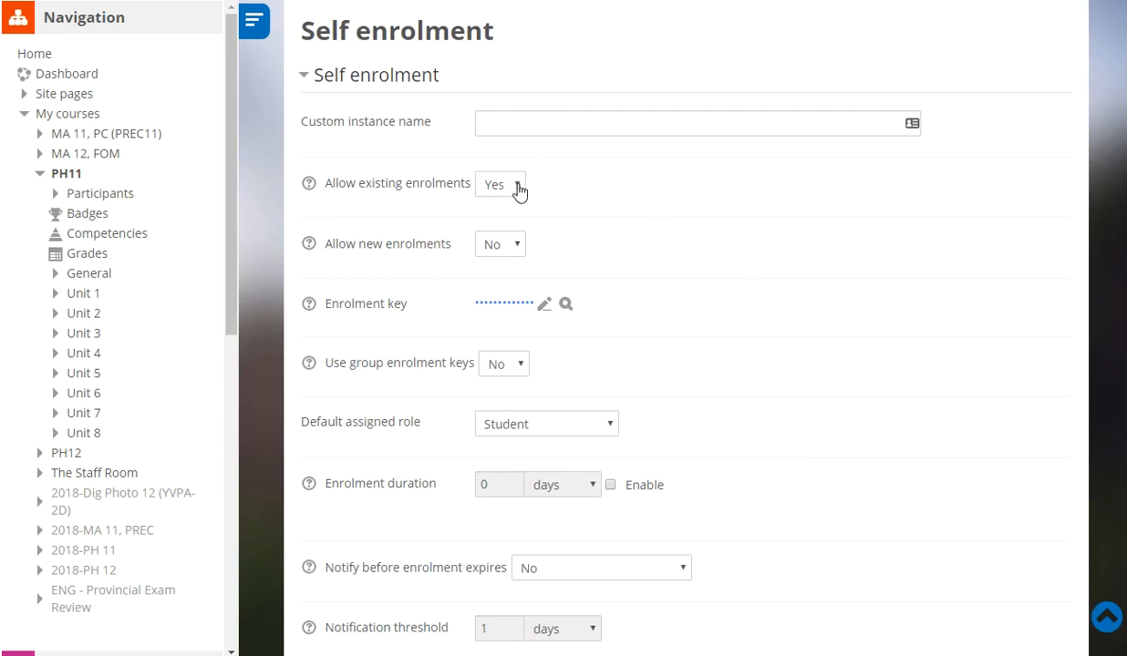
left_click(505, 244)
left_click(497, 273)
Open the enrolment key for editing, unmask it and select its text
left_click(545, 306)
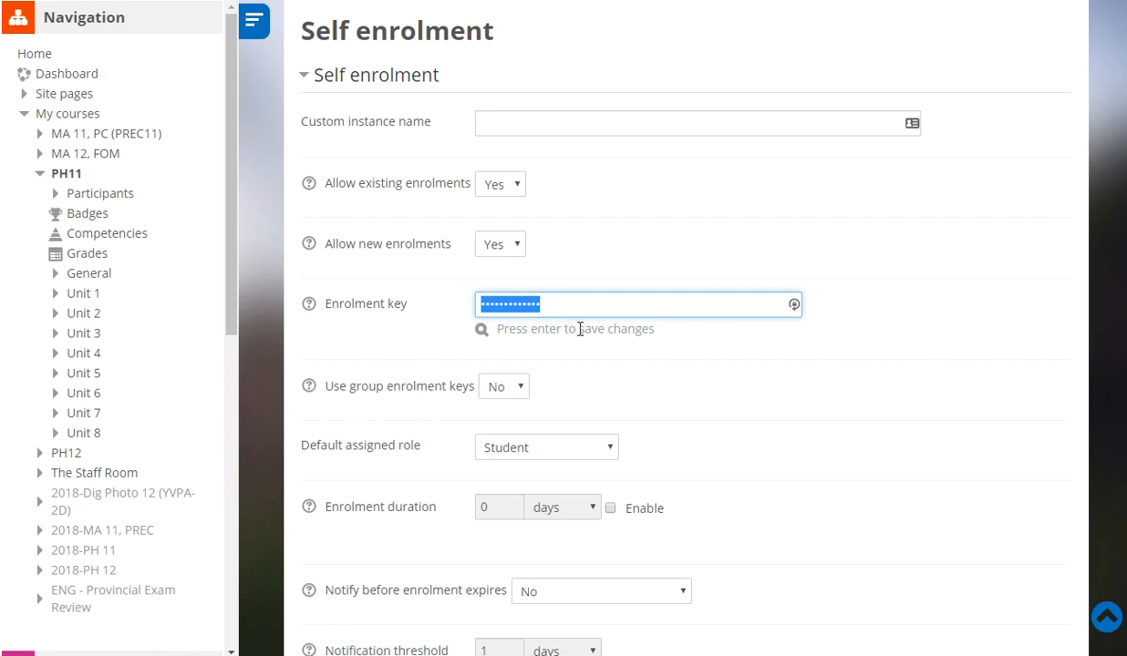
left_click(482, 331)
left_click(481, 331)
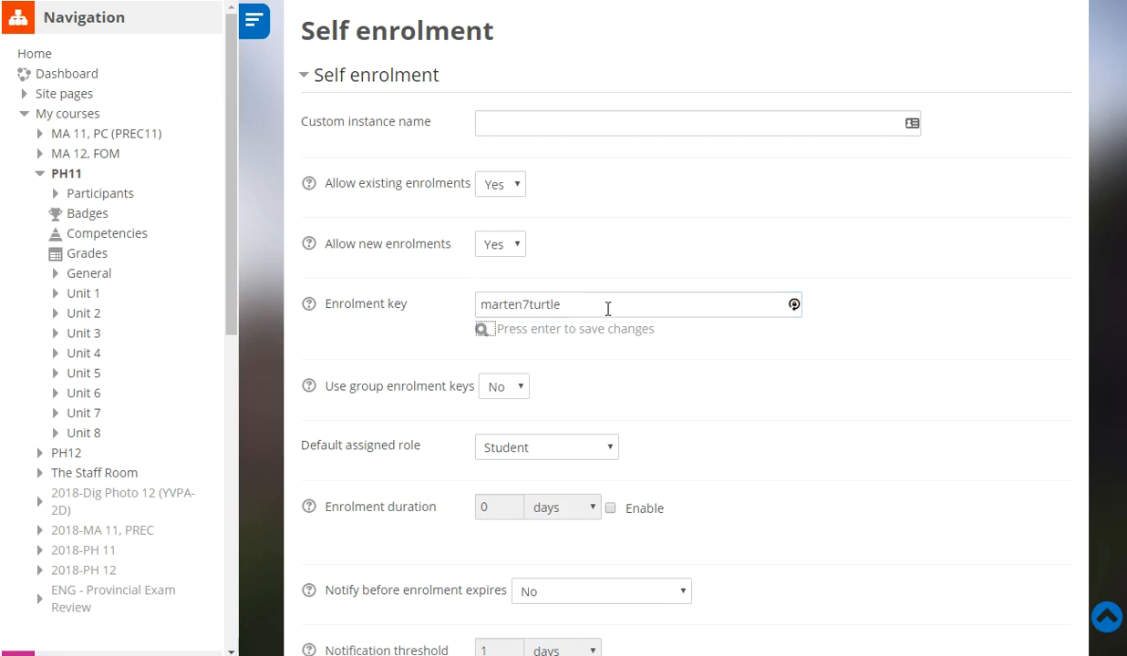
left_click_drag(584, 304, 453, 314)
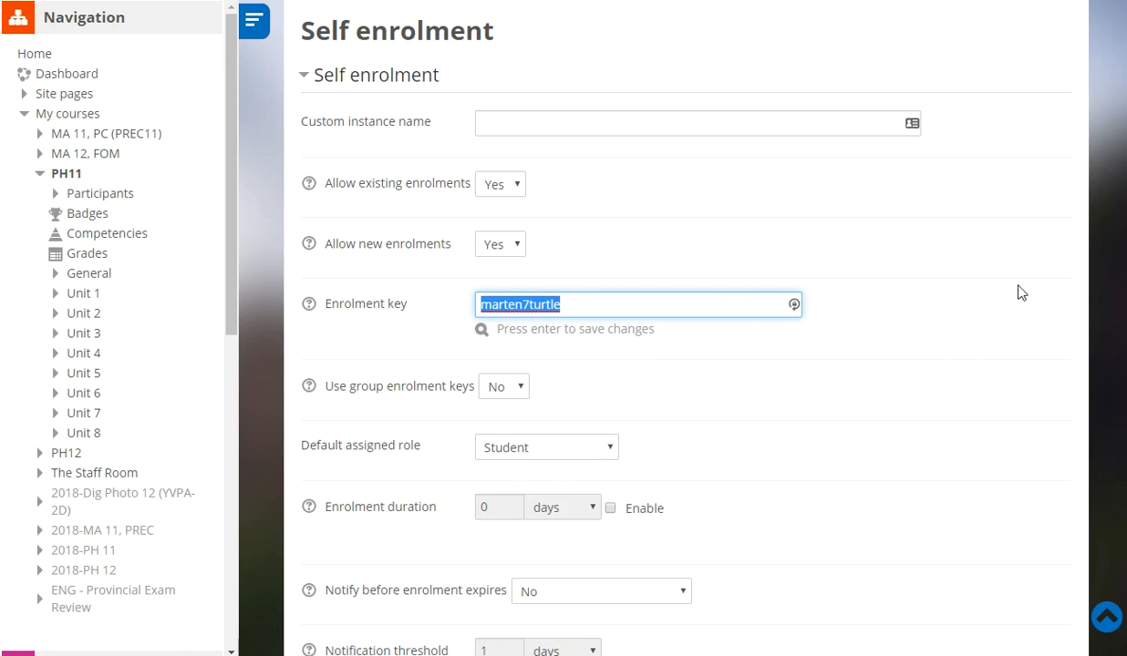
Save the changes to the course's self enrolment settings
scroll(660, 329, "down", 3)
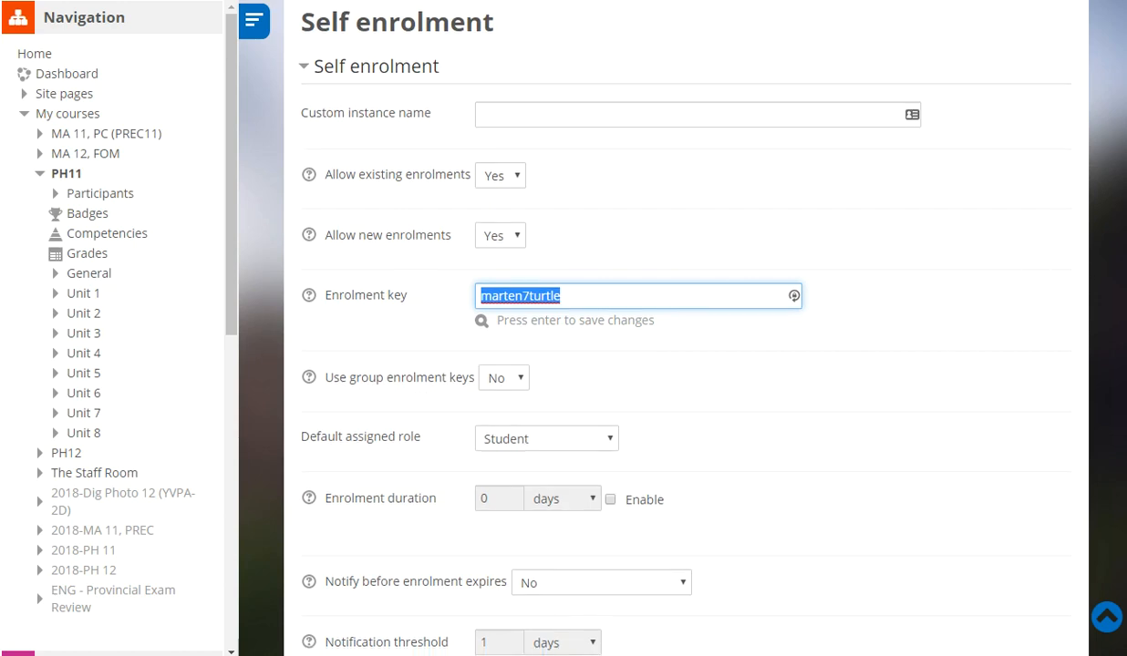
scroll(660, 328, "down", 1)
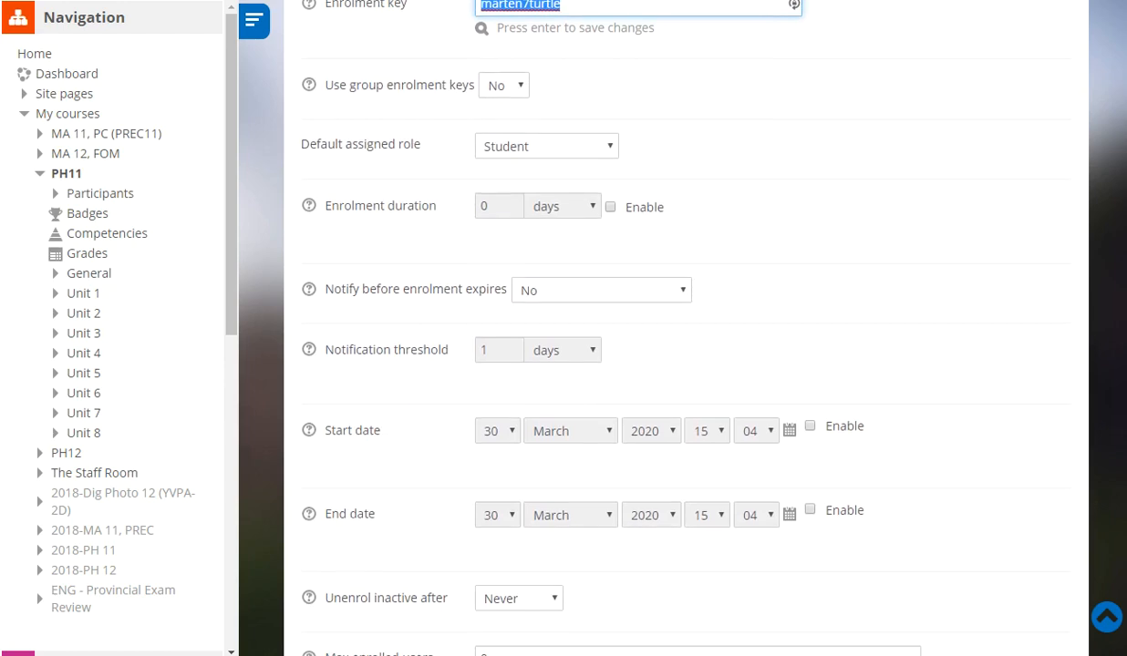
scroll(660, 328, "down", 1)
scroll(660, 328, "down", 2)
scroll(660, 329, "down", 6)
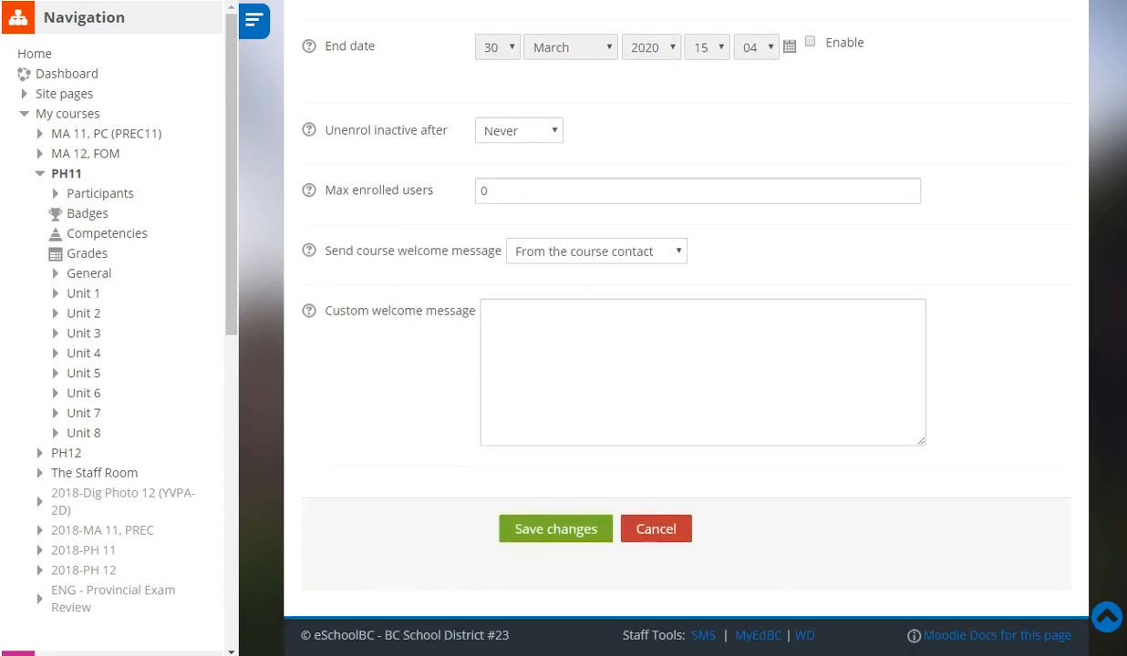
left_click(534, 533)
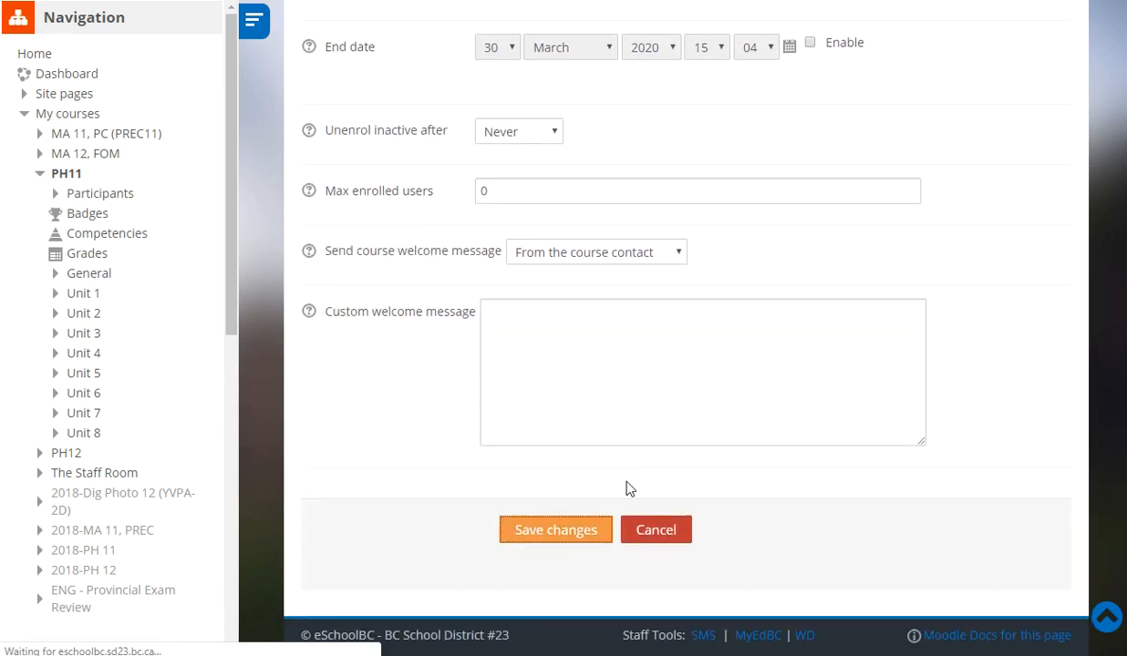